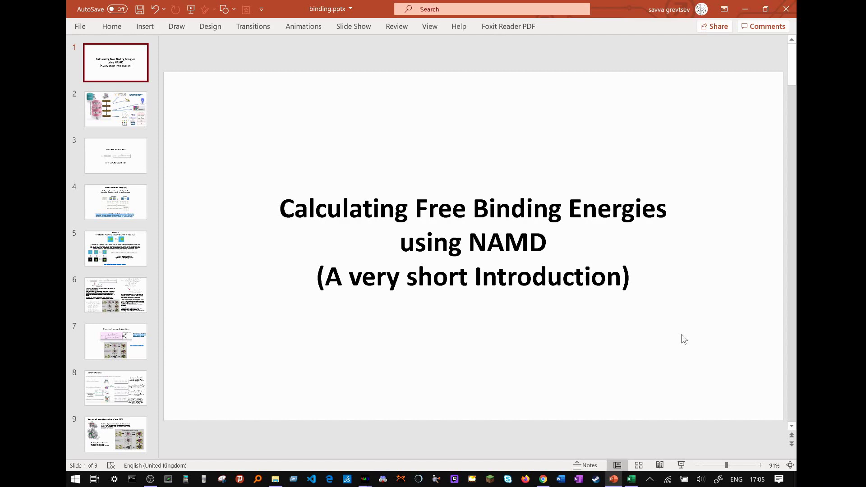
Advance from the title slide to slide 2, the docking-to-free-energy workflow overview.
{"action": "key", "text": "Page_Down"}
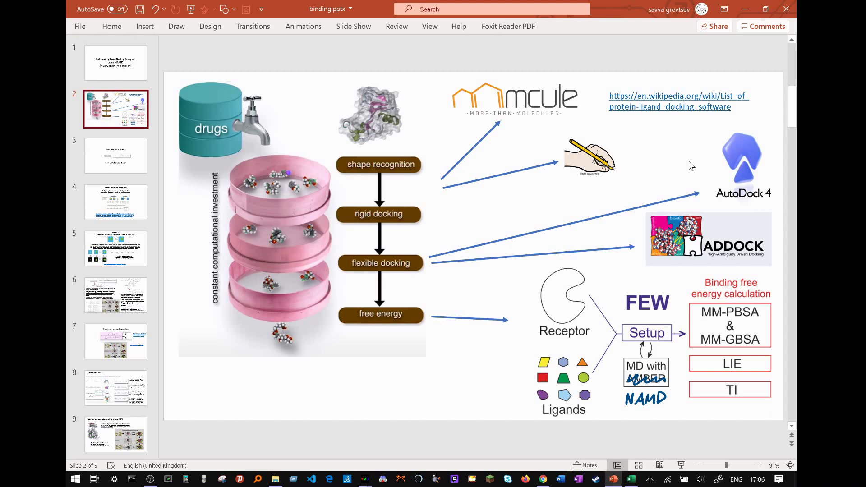
Move on to slide 3, Brute Force MD simulations with the Keq expression.
{"action": "scroll", "coordinate": [691, 166], "scroll_direction": "down", "scroll_amount": 2}
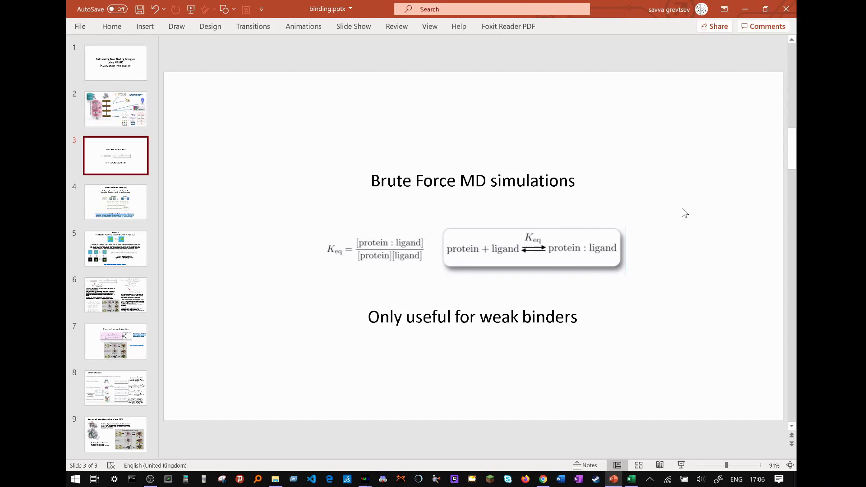
Move on to slide 4, Linear interaction Energy (LIE) with the ΔE_LIE formula.
{"action": "scroll", "coordinate": [684, 213], "scroll_direction": "down", "scroll_amount": 1}
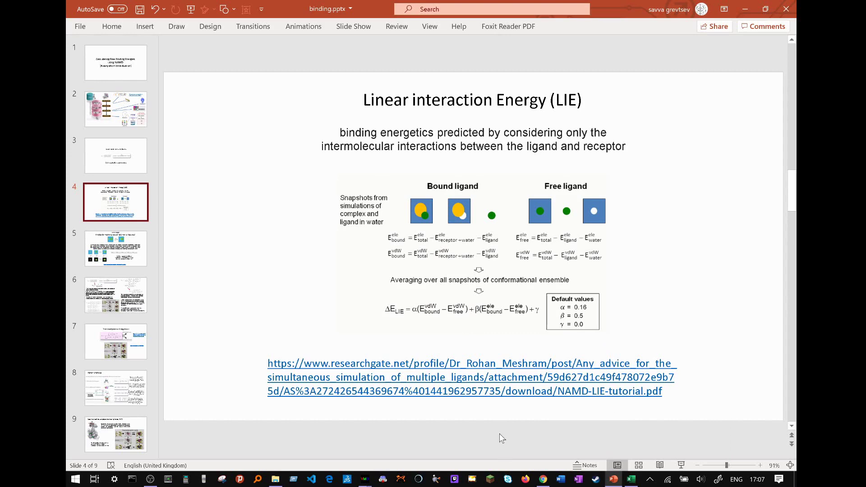
Move on to slide 5, MM-PBSA with its thermodynamic cycle diagram.
{"action": "scroll", "coordinate": [499, 433], "scroll_direction": "down", "scroll_amount": 1}
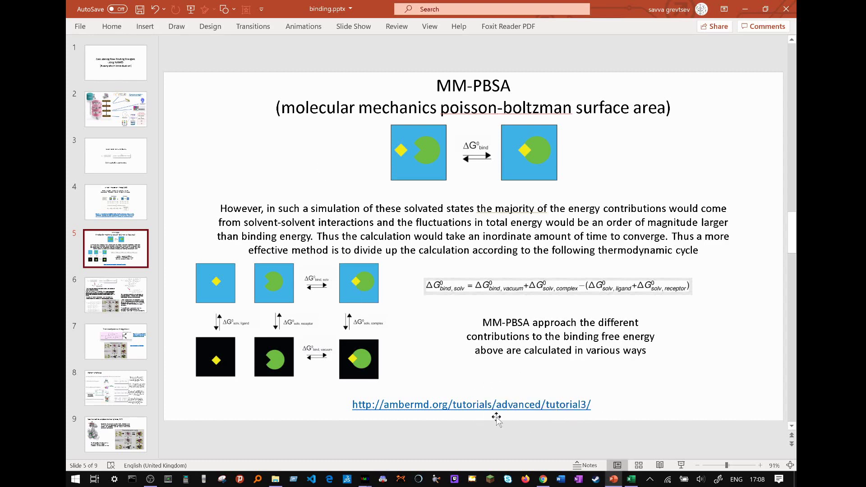
On slide 6, point out the Keq equation, the 1/[ligand] p1/p0 form and the integral expansion.
{"action": "scroll", "coordinate": [631, 431], "scroll_direction": "down", "scroll_amount": 1}
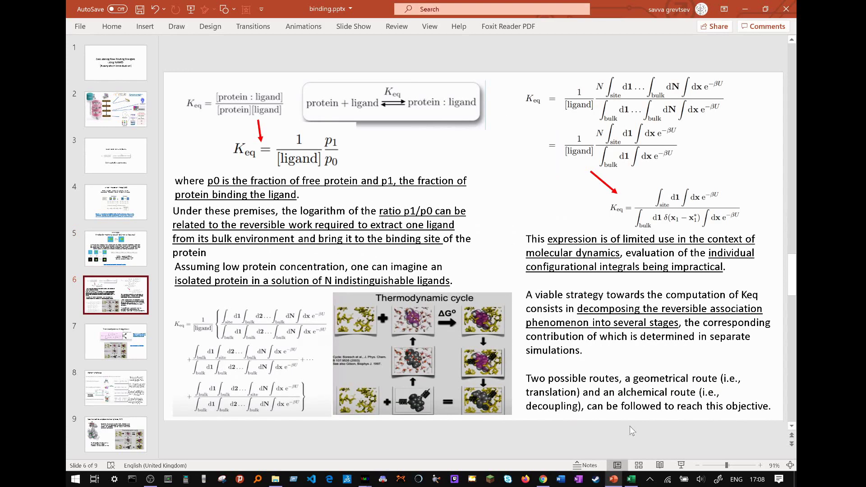
{"action": "left_click", "coordinate": [297, 94]}
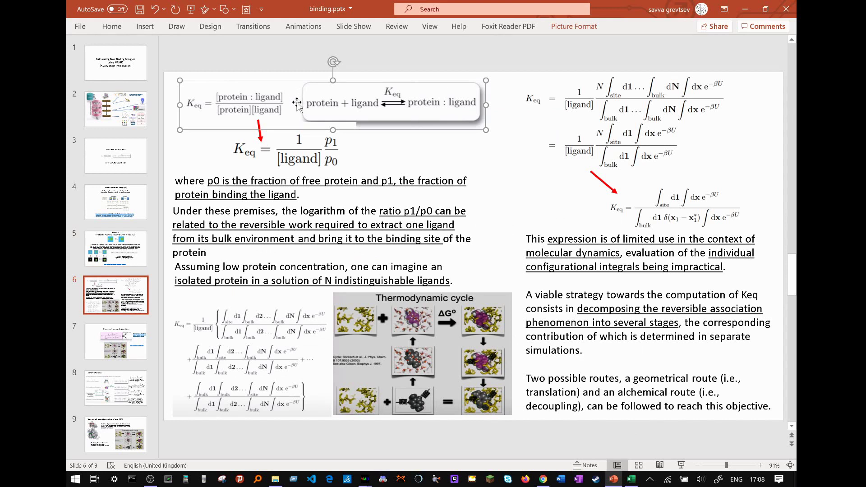
{"action": "left_click", "coordinate": [295, 145]}
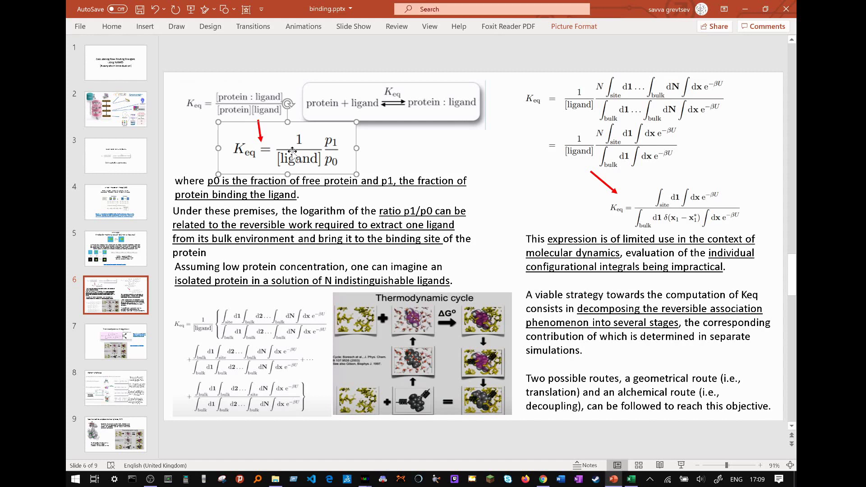
{"action": "left_click", "coordinate": [233, 355]}
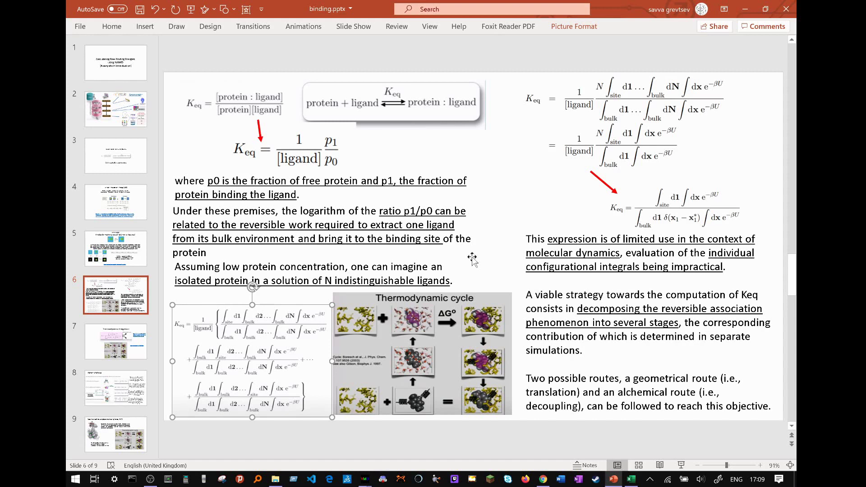
{"action": "left_click", "coordinate": [569, 149]}
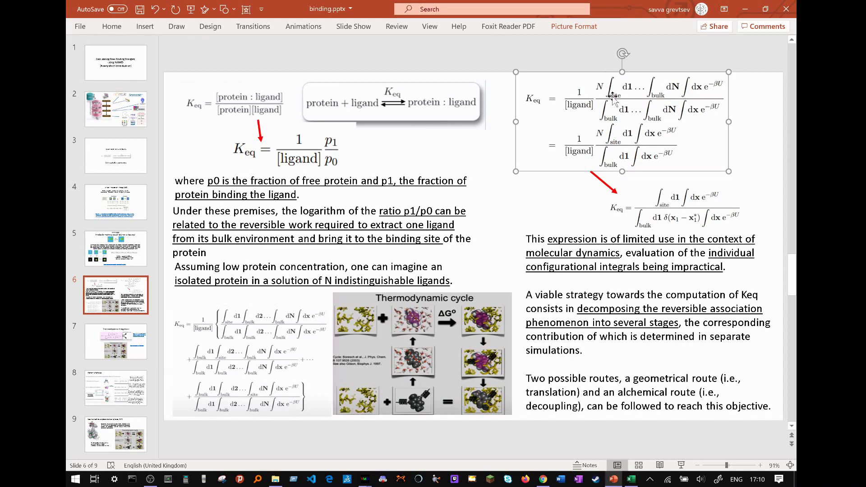
{"action": "left_click", "coordinate": [685, 208]}
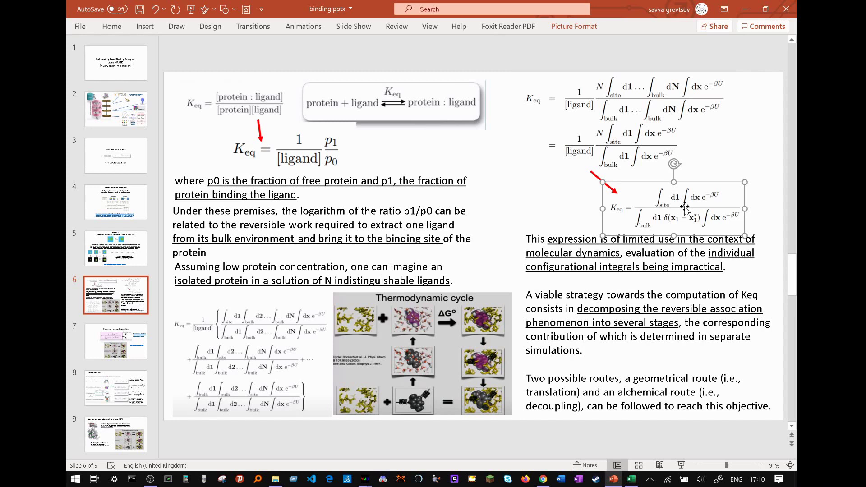
{"action": "left_click", "coordinate": [517, 266]}
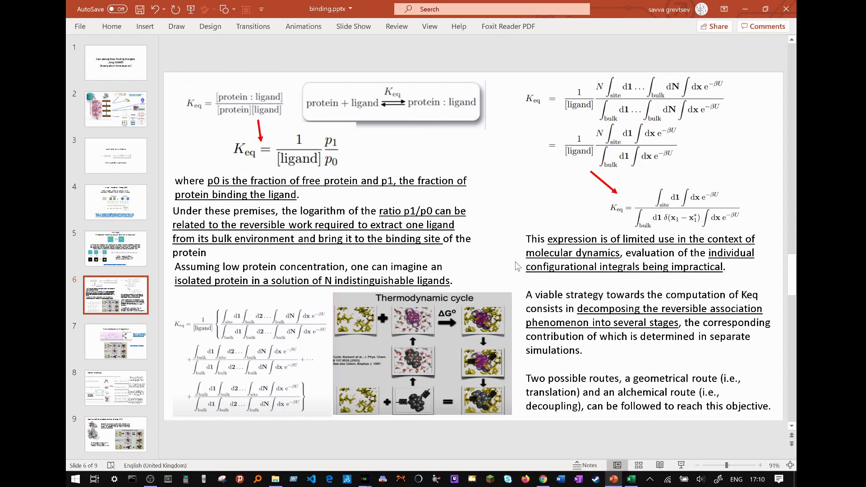
Scroll through slide 7 to reach slide 8, Alchemichal route.
{"action": "scroll", "coordinate": [517, 266], "scroll_direction": "down", "scroll_amount": 1}
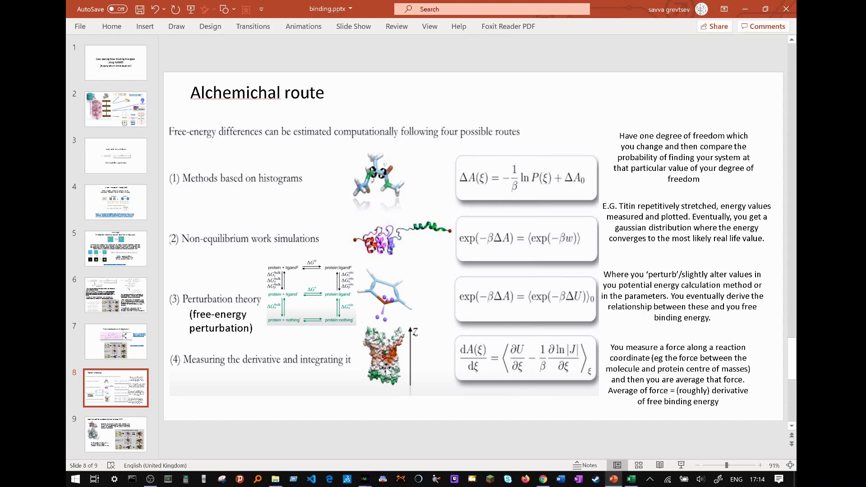
Scroll past slide 9 on the geometrical ABF route to leave the presentation.
{"action": "scroll", "coordinate": [386, 370], "scroll_direction": "down", "scroll_amount": 1}
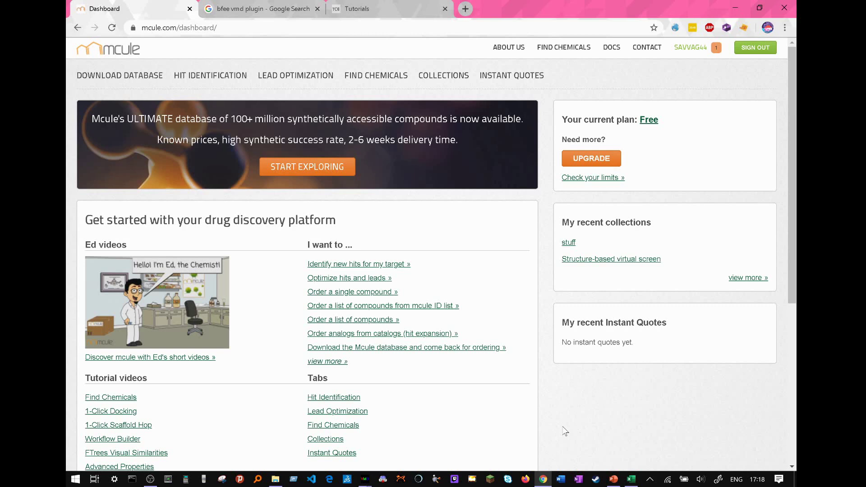
Open STRUCTURE-BASED VIRTUAL SCREEN under HIT IDENTIFICATION and scroll to its Docking (Vina) step.
{"action": "mouse_move", "coordinate": [242, 83]}
{"action": "mouse_move", "coordinate": [207, 75]}
{"action": "left_click", "coordinate": [202, 102]}
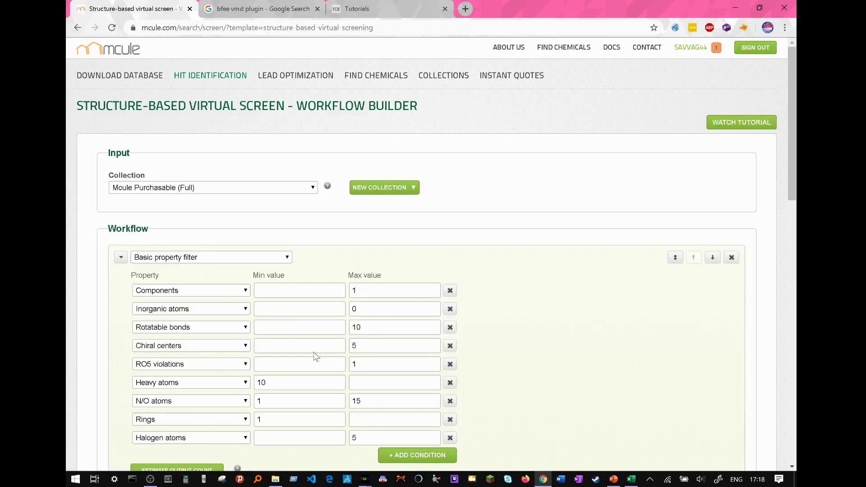
{"action": "scroll", "coordinate": [152, 458], "scroll_direction": "down", "scroll_amount": 3}
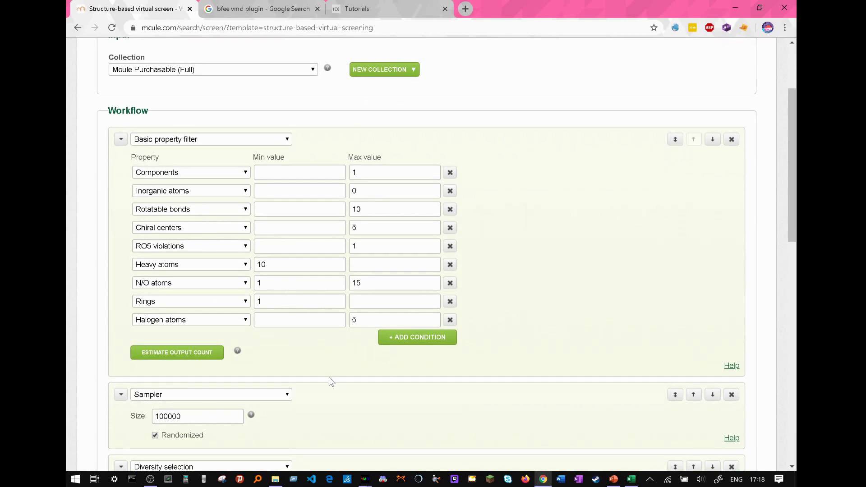
{"action": "scroll", "coordinate": [329, 377], "scroll_direction": "down", "scroll_amount": 3}
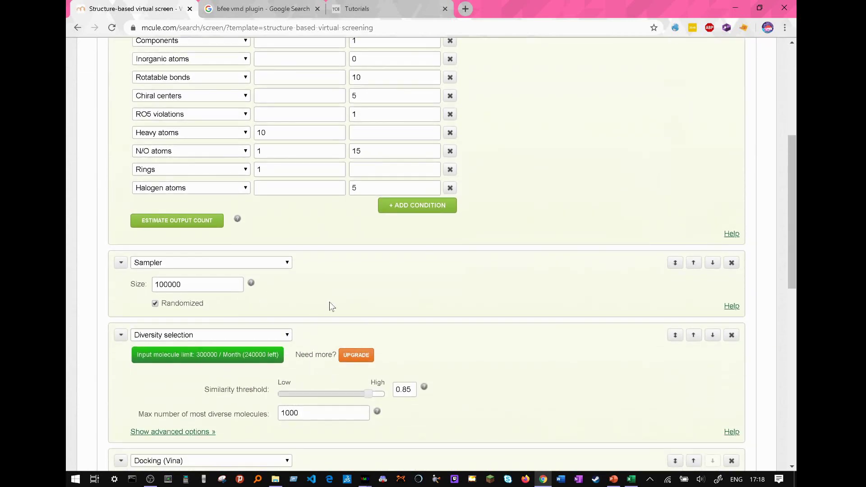
{"action": "scroll", "coordinate": [330, 300], "scroll_direction": "down", "scroll_amount": 5}
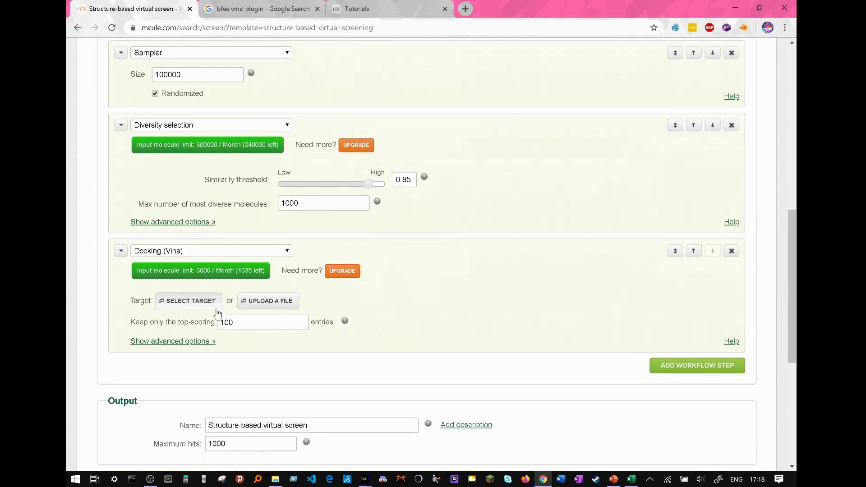
Search jak1, set structure 3eyg as the docking target, and run the virtual screen.
{"action": "left_click", "coordinate": [205, 303]}
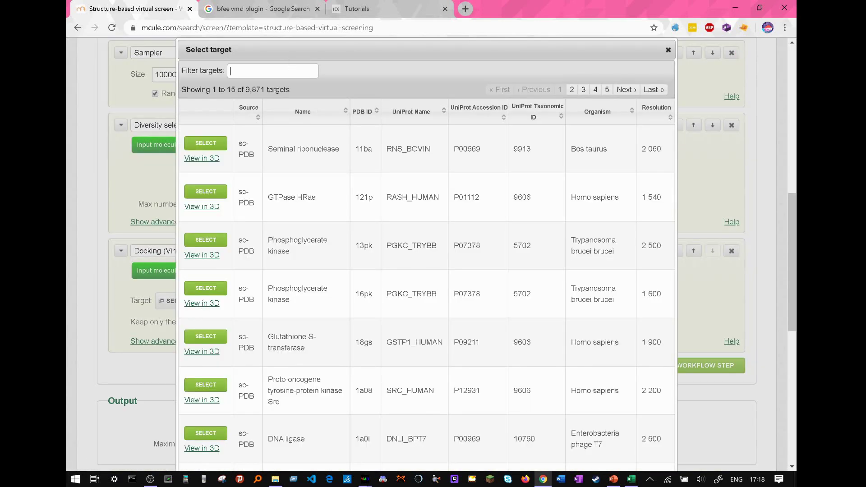
{"action": "type", "text": "jak1"}
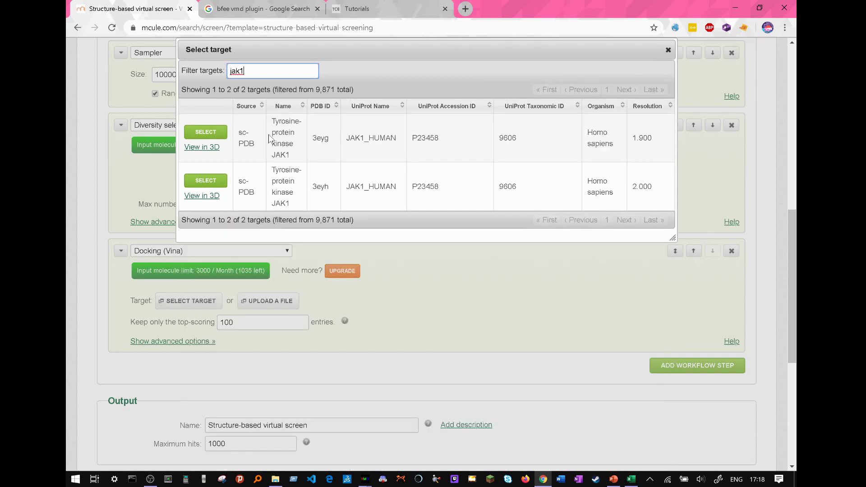
{"action": "left_click", "coordinate": [209, 133]}
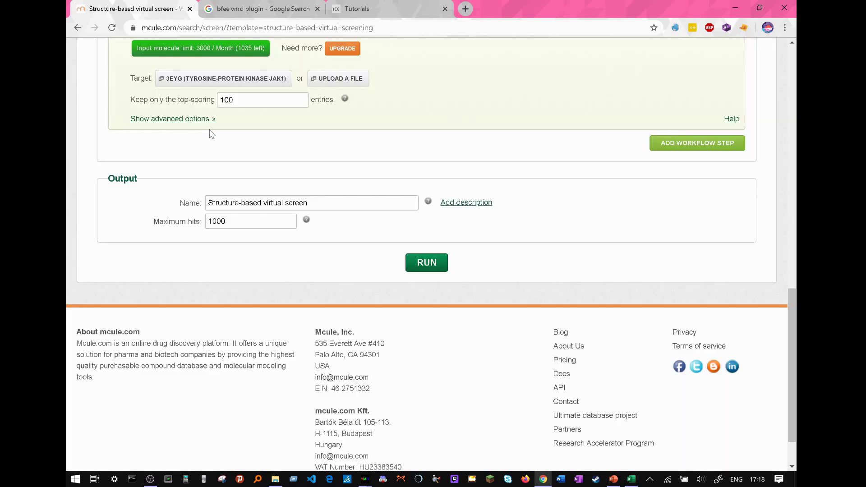
{"action": "left_click", "coordinate": [412, 270]}
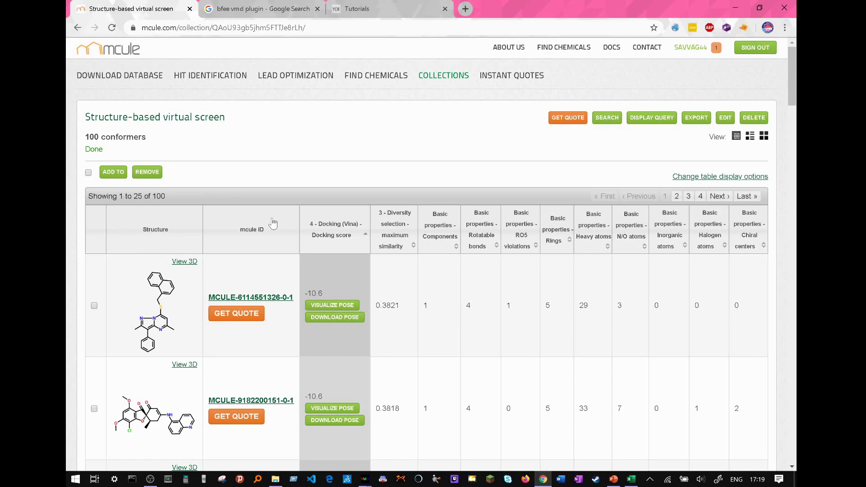
{"action": "scroll", "coordinate": [272, 222], "scroll_direction": "down", "scroll_amount": 1}
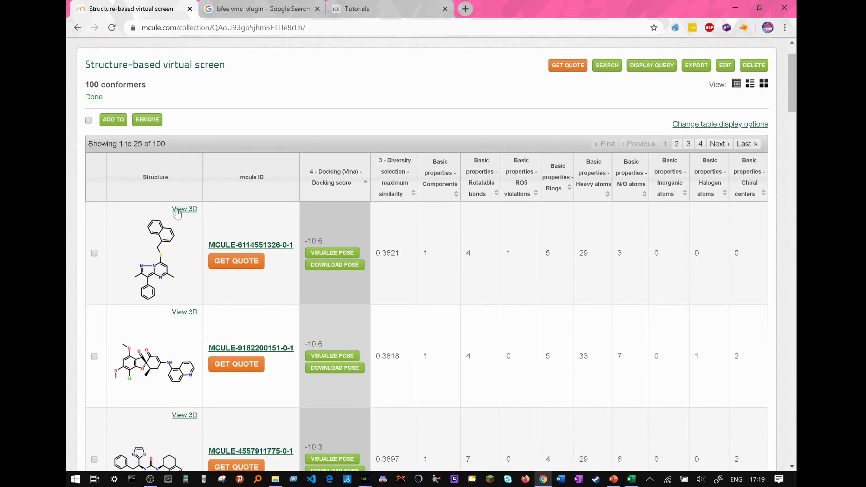
{"action": "left_click", "coordinate": [323, 254]}
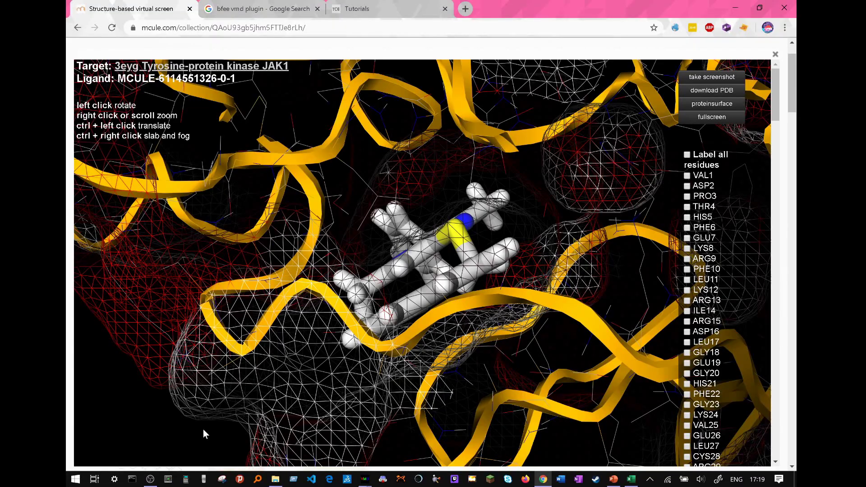
{"action": "left_click_drag", "start_coordinate": [145, 429], "coordinate": [451, 344]}
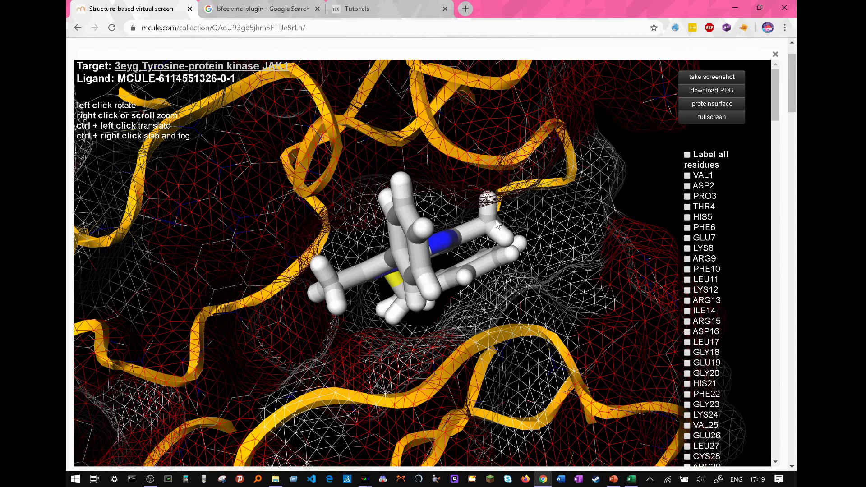
Close the 3D pose viewer and select the top hit's mcule ID for copying.
{"action": "left_click", "coordinate": [775, 54]}
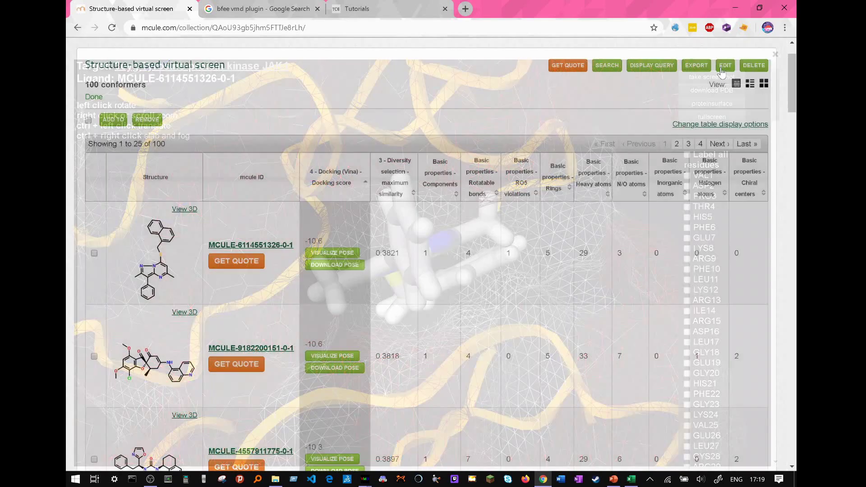
{"action": "left_click_drag", "start_coordinate": [209, 247], "coordinate": [295, 248]}
{"action": "key", "text": "ctrl+c"}
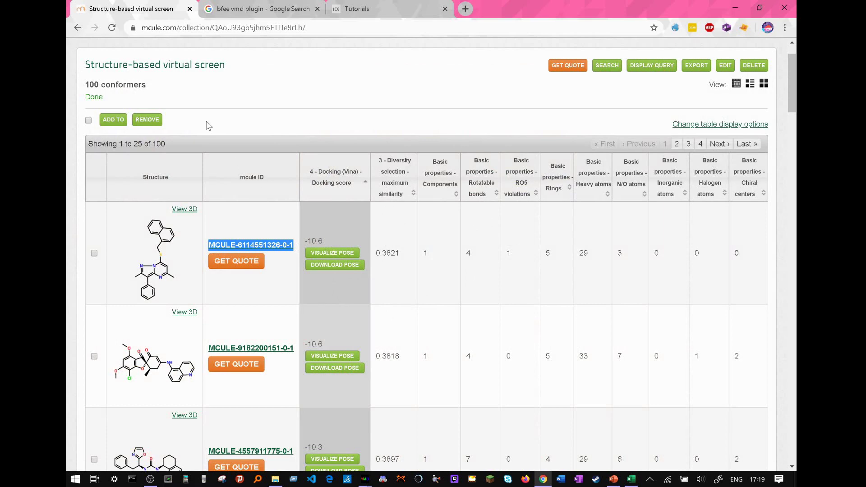
{"action": "scroll", "coordinate": [208, 126], "scroll_direction": "up", "scroll_amount": 1}
{"action": "mouse_move", "coordinate": [215, 80]}
{"action": "mouse_move", "coordinate": [279, 77]}
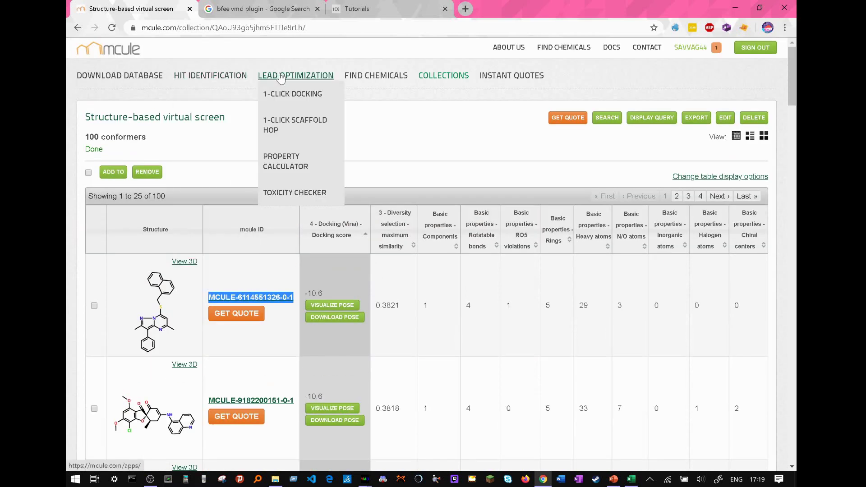
{"action": "left_click", "coordinate": [289, 95]}
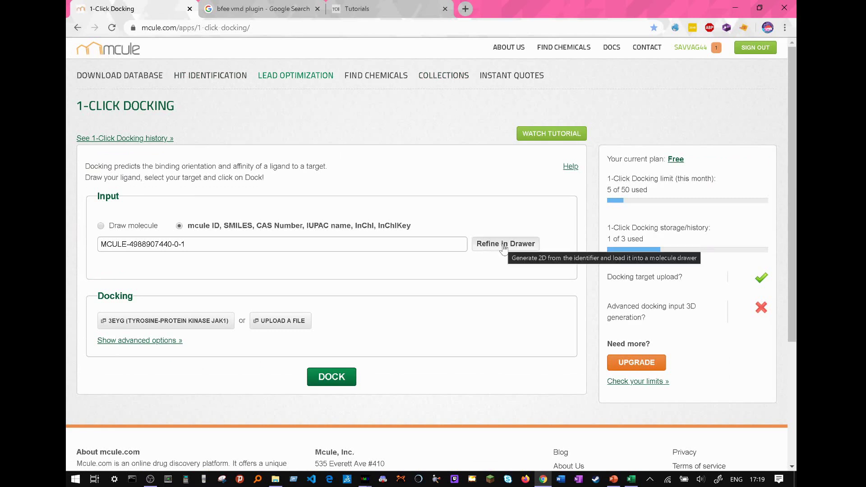
{"action": "left_click_drag", "start_coordinate": [194, 244], "coordinate": [67, 245]}
{"action": "key", "text": "ctrl+v"}
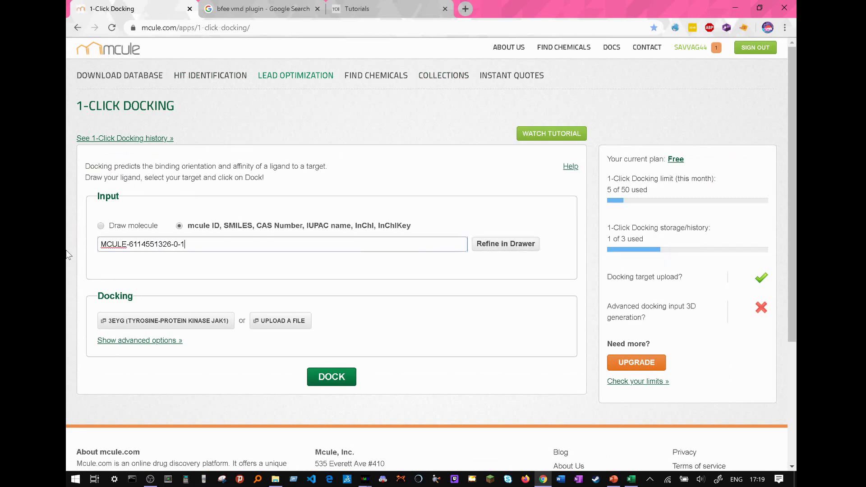
{"action": "left_click", "coordinate": [532, 244]}
{"action": "scroll", "coordinate": [532, 242], "scroll_direction": "down", "scroll_amount": 4}
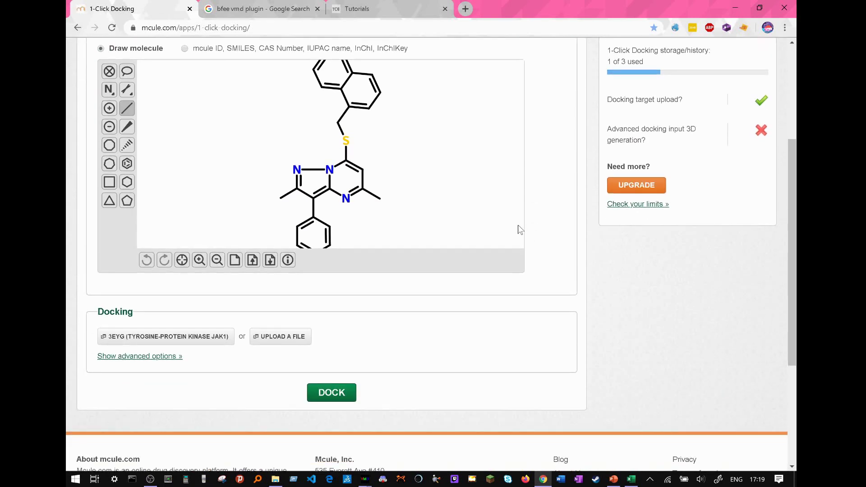
{"action": "scroll", "coordinate": [541, 235], "scroll_direction": "up", "scroll_amount": 2}
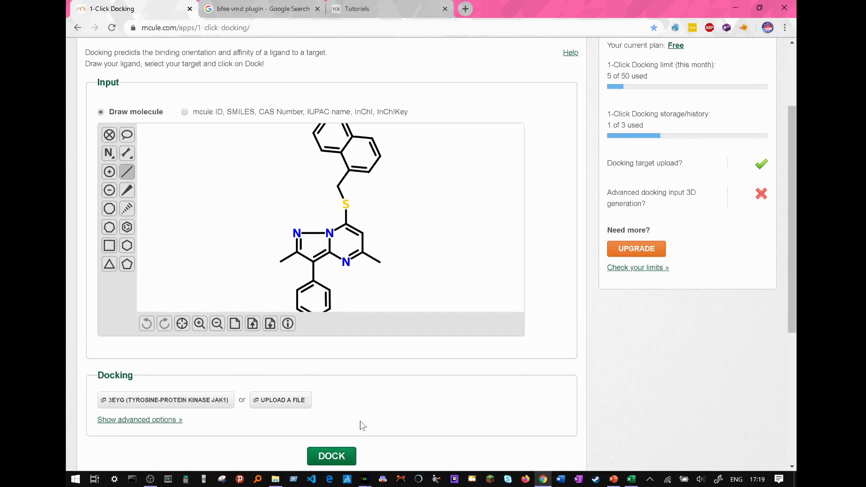
{"action": "scroll", "coordinate": [360, 421], "scroll_direction": "up", "scroll_amount": 3}
{"action": "mouse_move", "coordinate": [280, 75]}
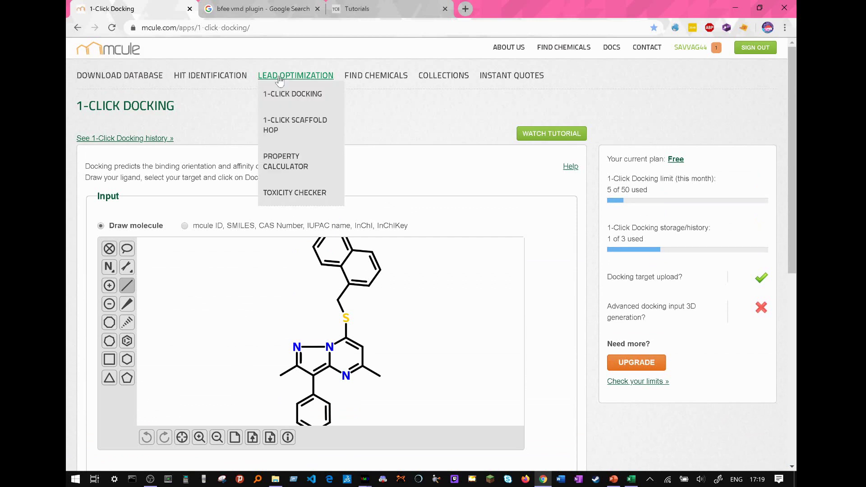
{"action": "left_click", "coordinate": [289, 198]}
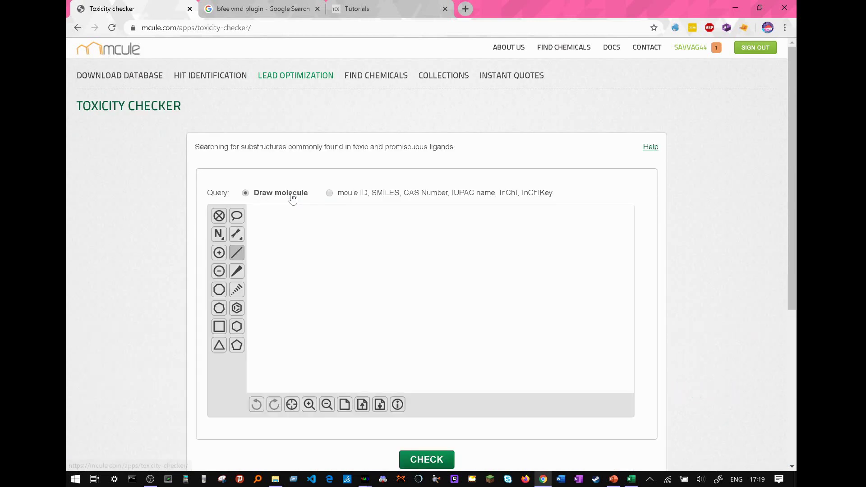
{"action": "left_click", "coordinate": [353, 194]}
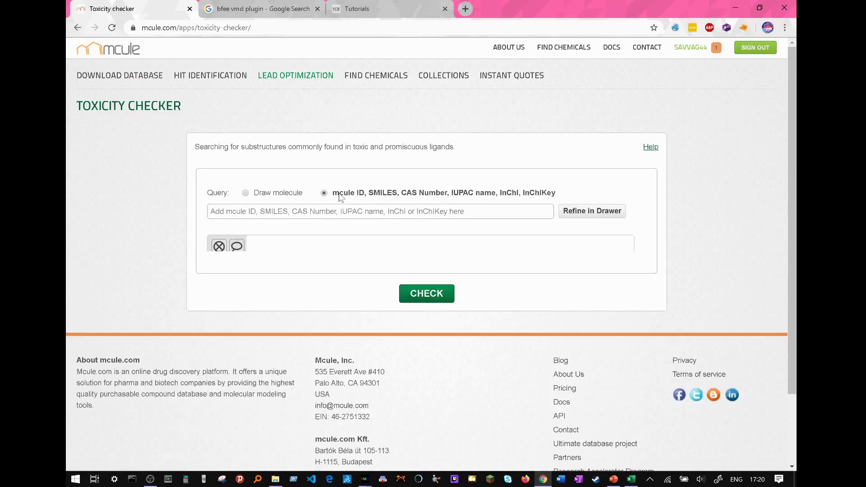
{"action": "left_click", "coordinate": [301, 213]}
{"action": "key", "text": "ctrl+v"}
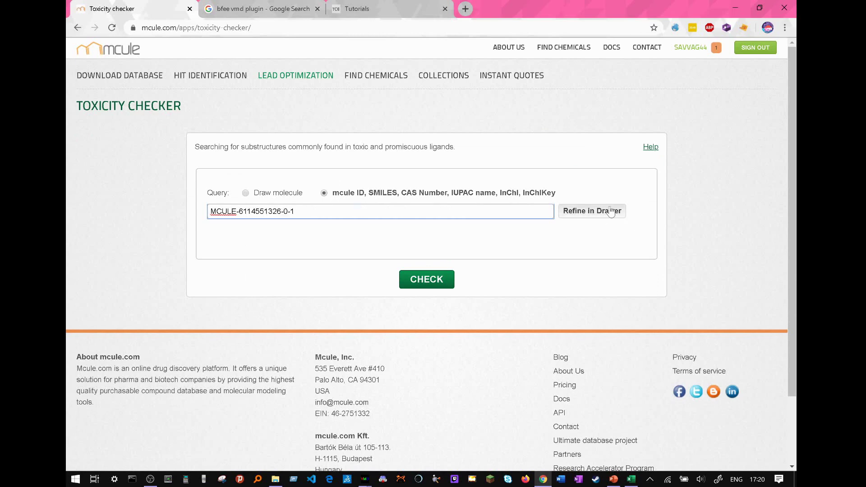
{"action": "left_click", "coordinate": [591, 210]}
Run the toxicity check on the hit, which reports no toxic substructure found.
{"action": "scroll", "coordinate": [610, 211], "scroll_direction": "down", "scroll_amount": 3}
{"action": "left_click", "coordinate": [440, 317]}
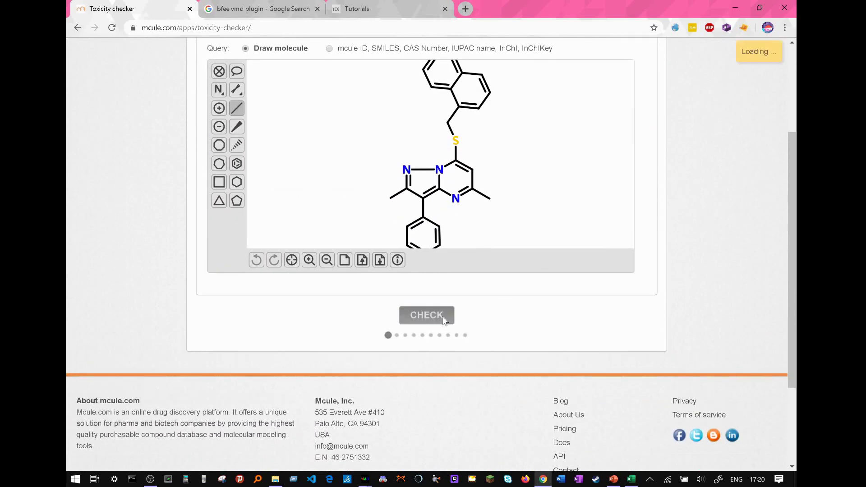
{"action": "scroll", "coordinate": [586, 292], "scroll_direction": "down", "scroll_amount": 3}
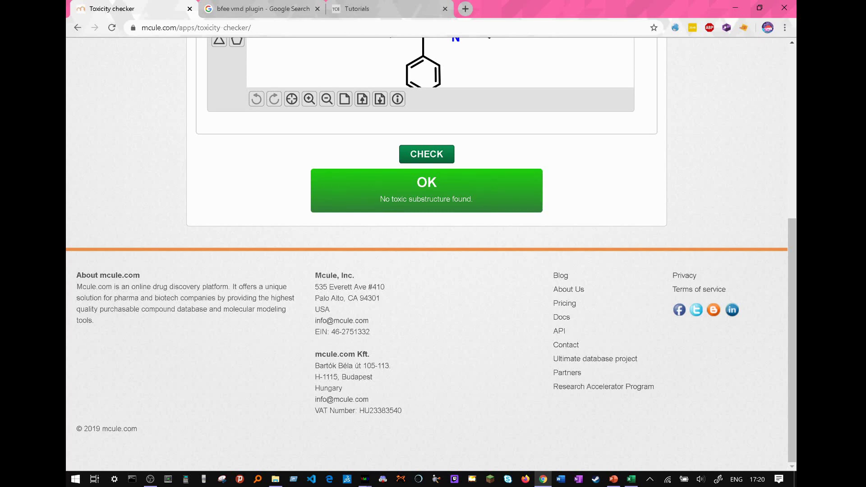
{"action": "scroll", "coordinate": [426, 252], "scroll_direction": "up", "scroll_amount": 6}
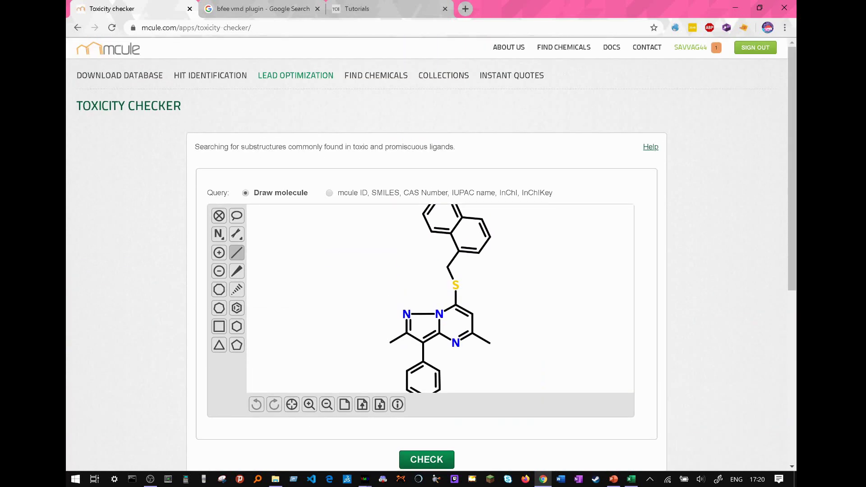
Go to mcule's Collections and open the Structure-based virtual screen collection.
{"action": "left_click", "coordinate": [461, 79]}
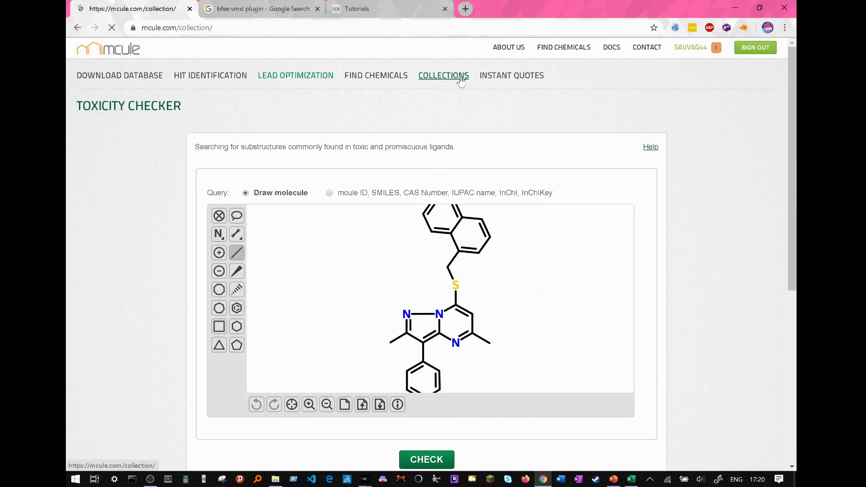
{"action": "left_click", "coordinate": [278, 201]}
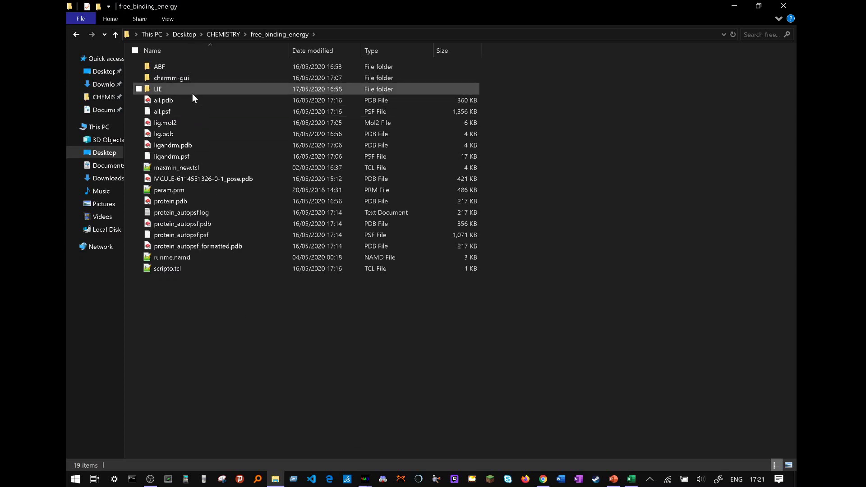
Review the LIE ligand simulation's runme.namd, then open the LIE complex folder.
{"action": "double_click", "coordinate": [178, 89]}
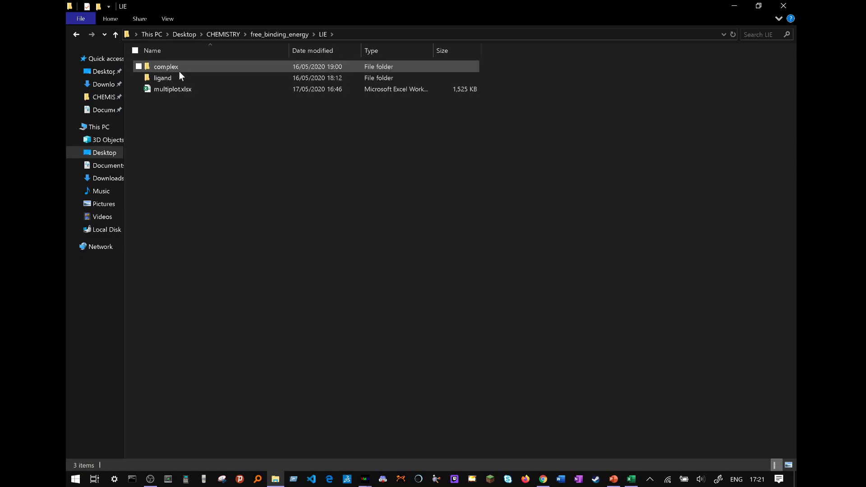
{"action": "double_click", "coordinate": [179, 77]}
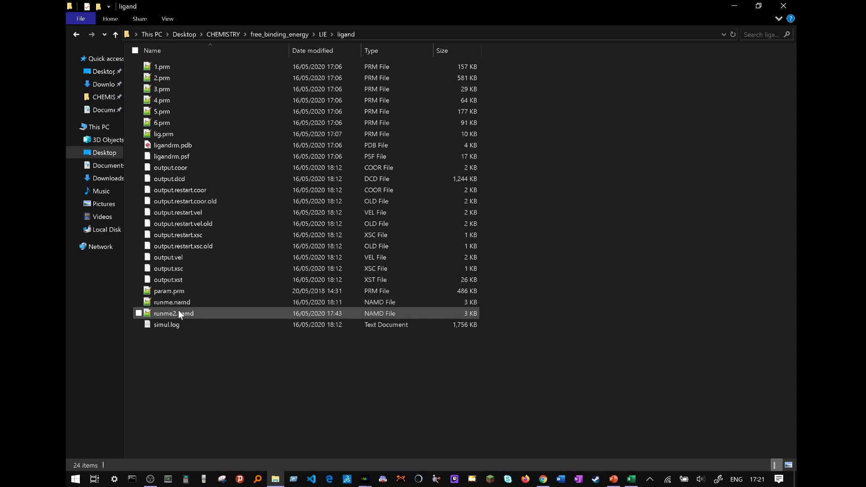
{"action": "double_click", "coordinate": [194, 302]}
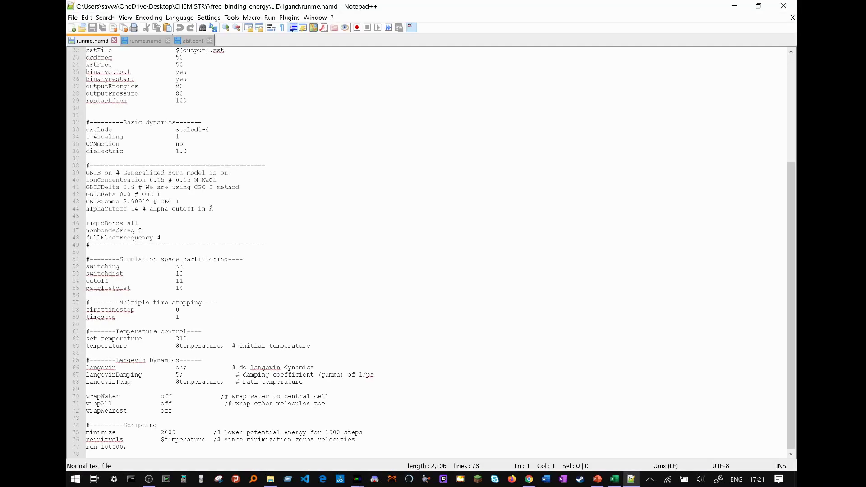
{"action": "scroll", "coordinate": [432, 248], "scroll_direction": "down", "scroll_amount": 7}
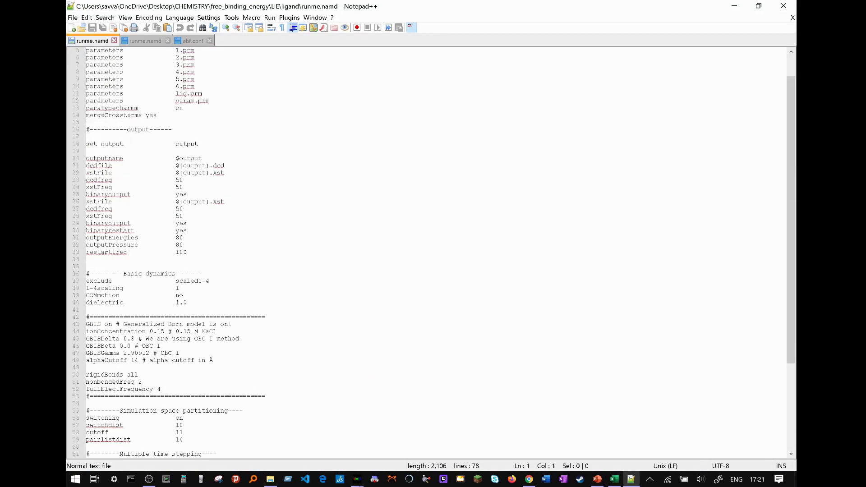
{"action": "left_click", "coordinate": [780, 5]}
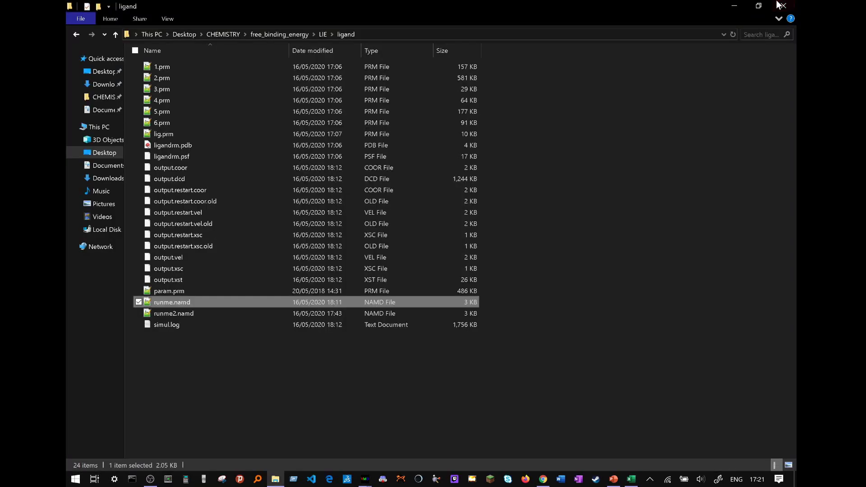
{"action": "left_click", "coordinate": [77, 35]}
{"action": "double_click", "coordinate": [182, 66]}
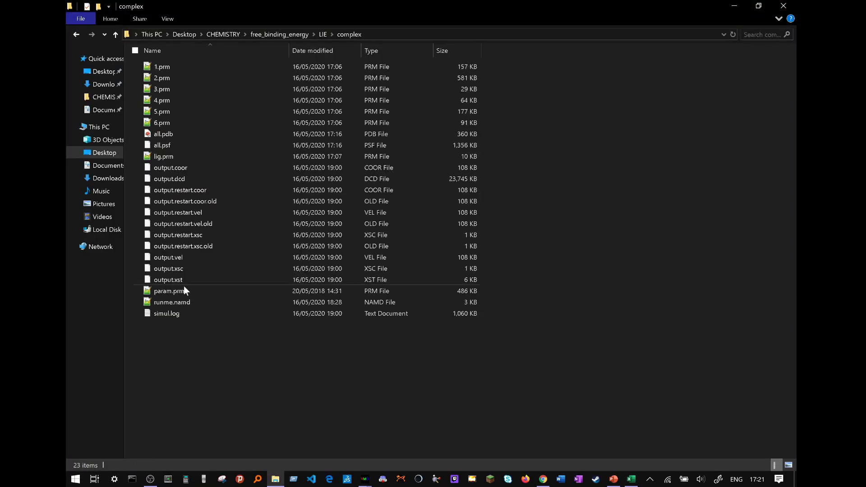
Review the complex simulation's runme.namd in Notepad++, then return to multiplot.xlsx.
{"action": "double_click", "coordinate": [177, 301]}
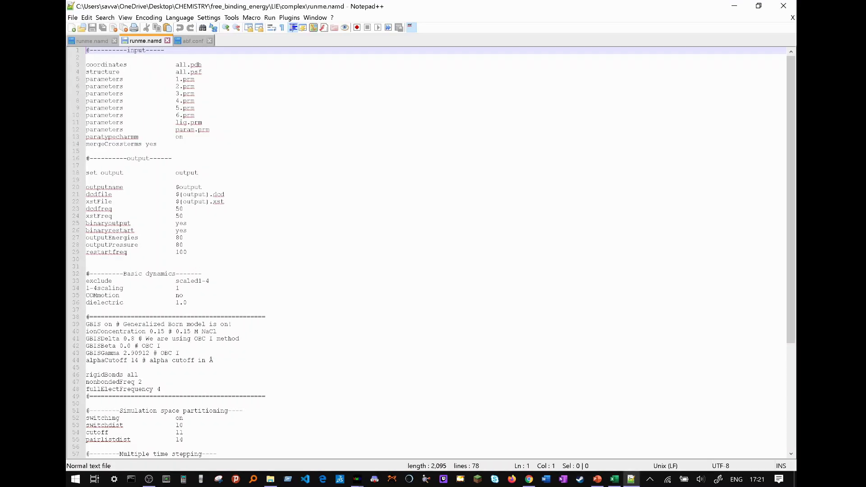
{"action": "scroll", "coordinate": [428, 252], "scroll_direction": "down", "scroll_amount": 7}
{"action": "scroll", "coordinate": [428, 252], "scroll_direction": "up", "scroll_amount": 7}
{"action": "key", "text": "alt+Tab"}
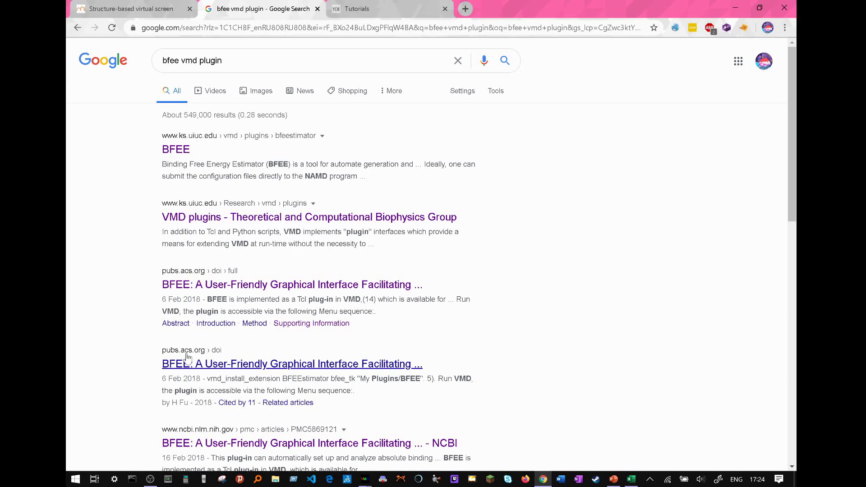
Open the ACS BFEE article's supporting-information PDF ci7b00695_si_001.pdf from the search results.
{"action": "left_click", "coordinate": [229, 286]}
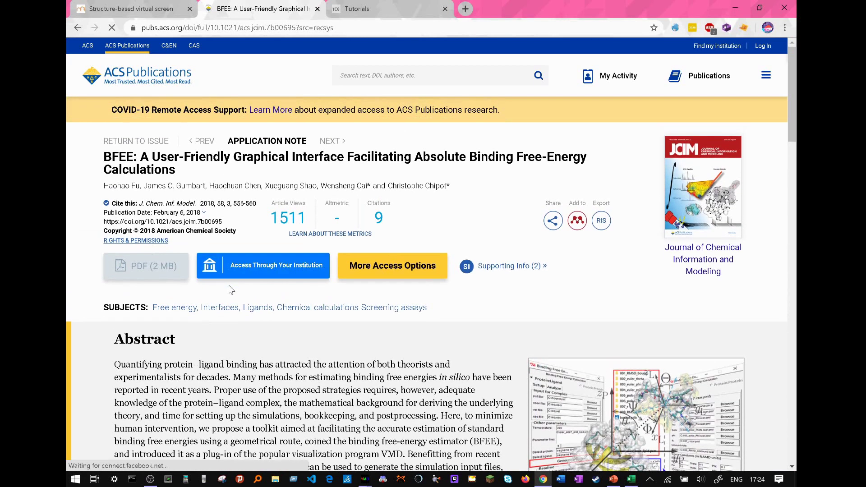
{"action": "left_click", "coordinate": [514, 267]}
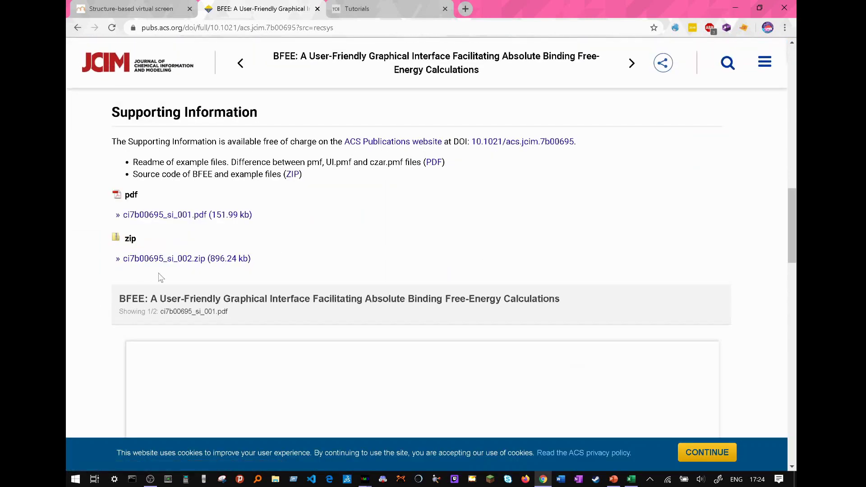
{"action": "left_click", "coordinate": [185, 214]}
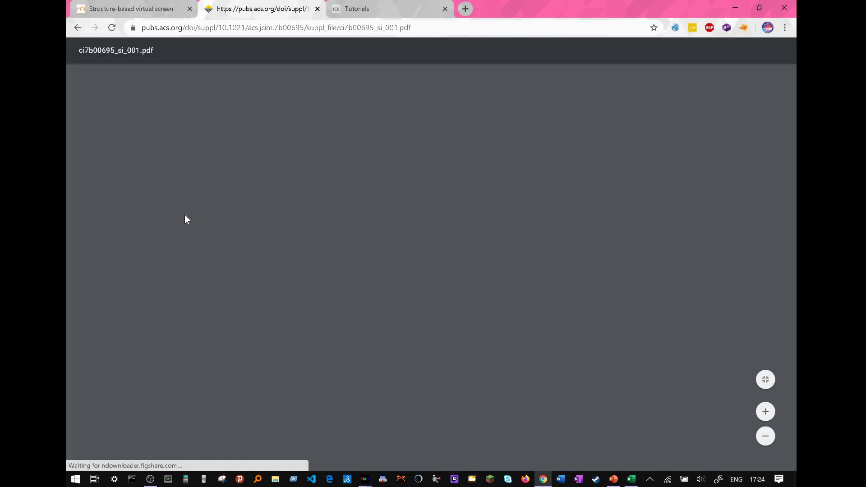
Scroll the supporting PDF to its BFEE installation guide.
{"action": "scroll", "coordinate": [427, 265], "scroll_direction": "down", "scroll_amount": 15}
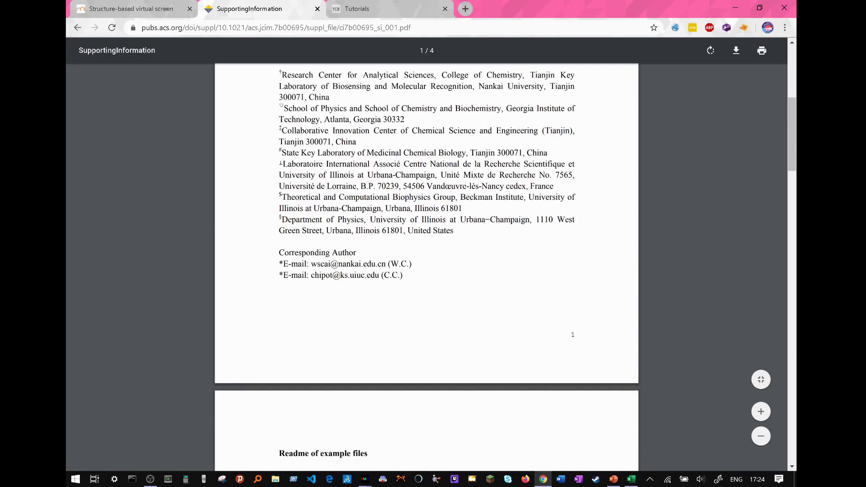
{"action": "scroll", "coordinate": [426, 253], "scroll_direction": "up", "scroll_amount": 2}
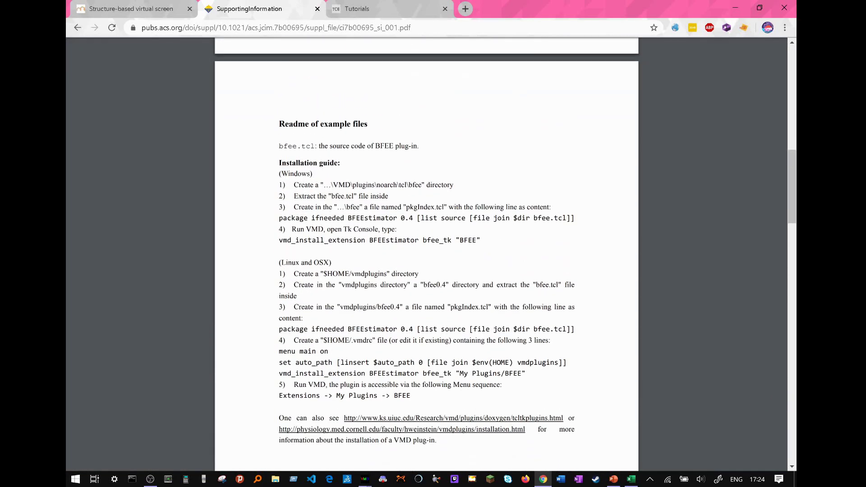
{"action": "scroll", "coordinate": [427, 252], "scroll_direction": "down", "scroll_amount": 1}
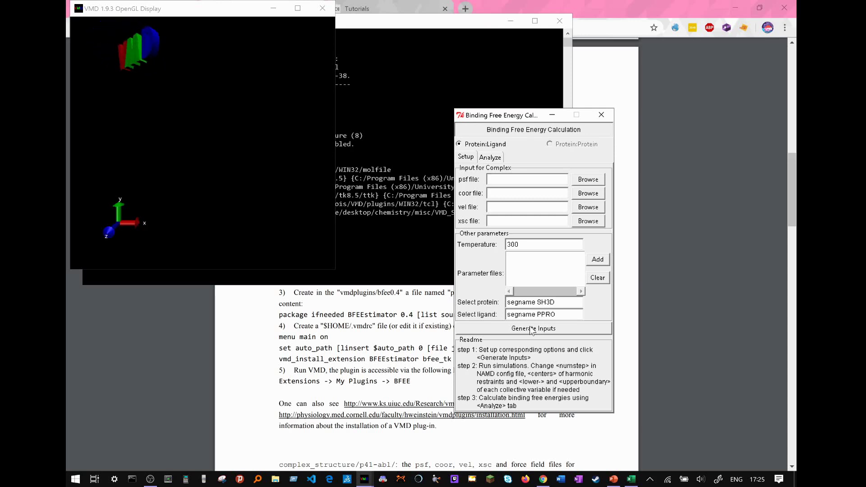
Check the 6_BFEE_original folder, then view the BFEE Analyze tab's PMF, force-constant and temperature inputs.
{"action": "key", "text": "alt+Tab"}
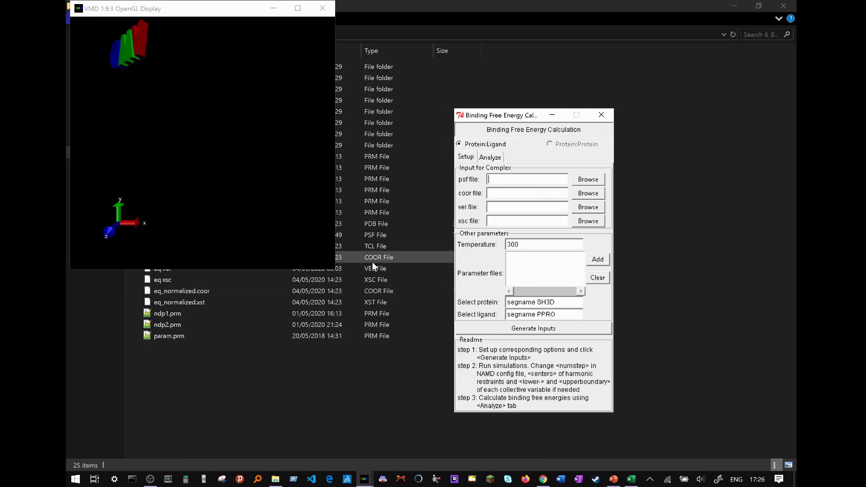
{"action": "left_click", "coordinate": [498, 156]}
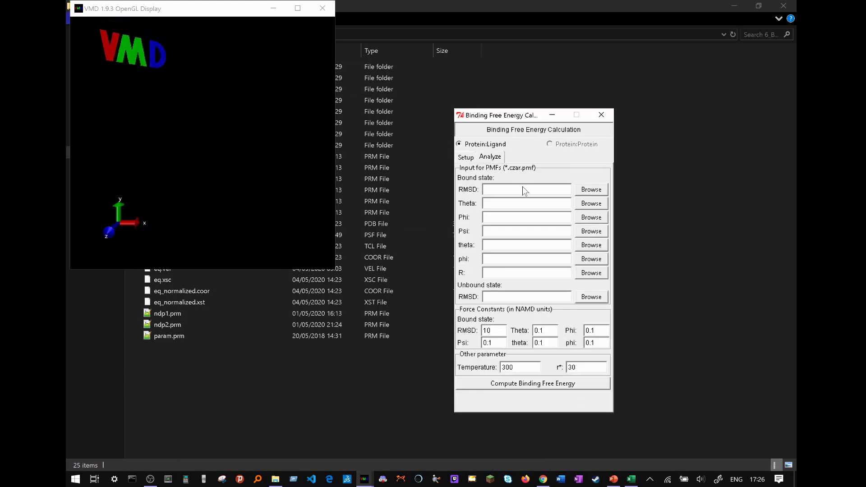